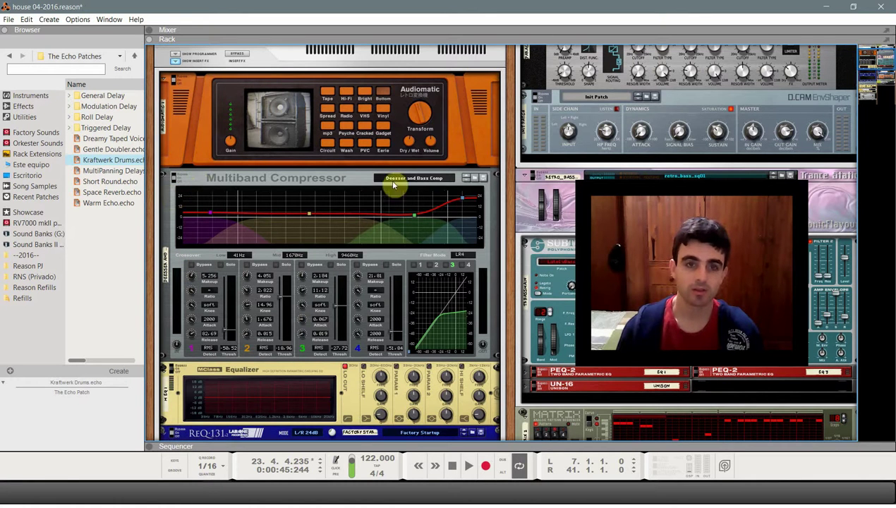
# Step: Browse the Multiband Compressor's patches, widening the browser enough to read their full names
pyautogui.click(474, 180)
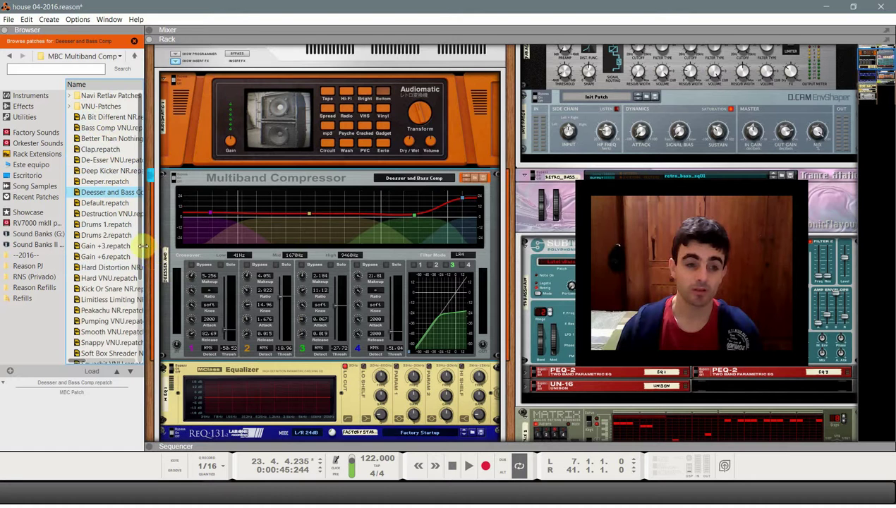
pyautogui.moveTo(143, 245); pyautogui.dragTo(185, 243)
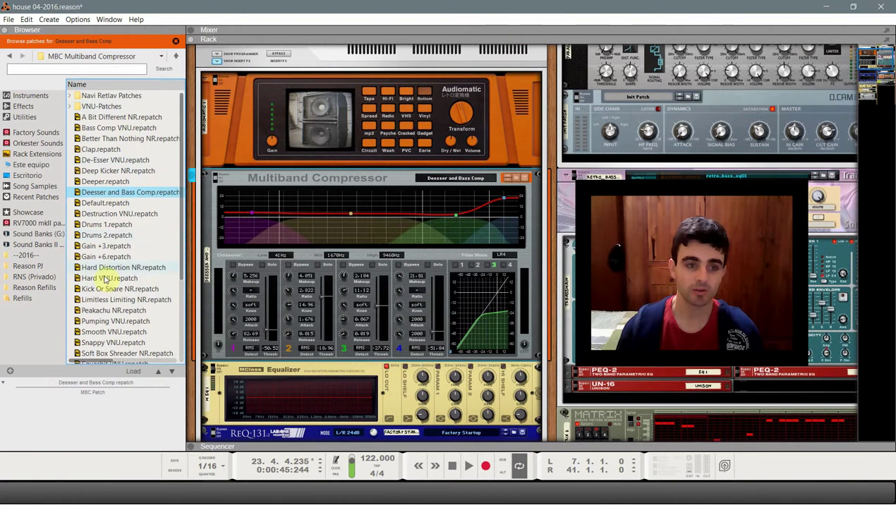
pyautogui.scroll(-1, 114, 186)
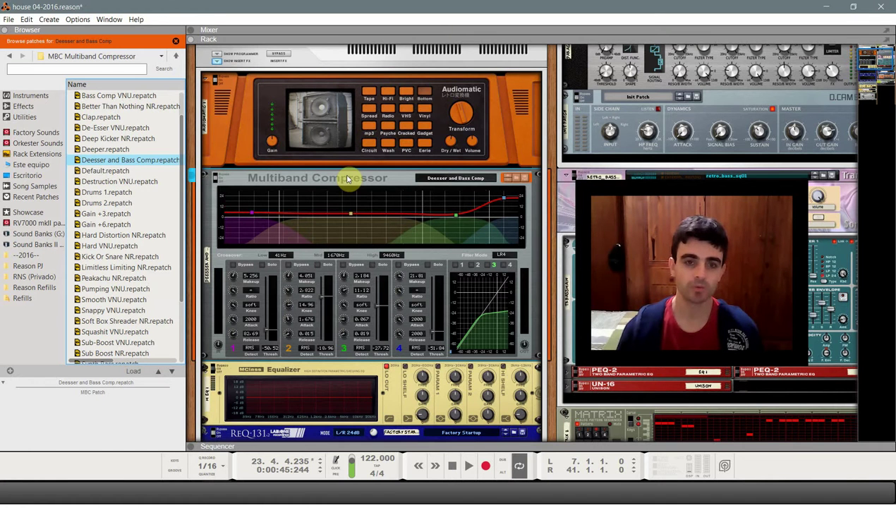
# Step: Examine the four side-chain inputs on the back of the Multiband Compressor, and return to the front of the rack
pyautogui.press('Tab')
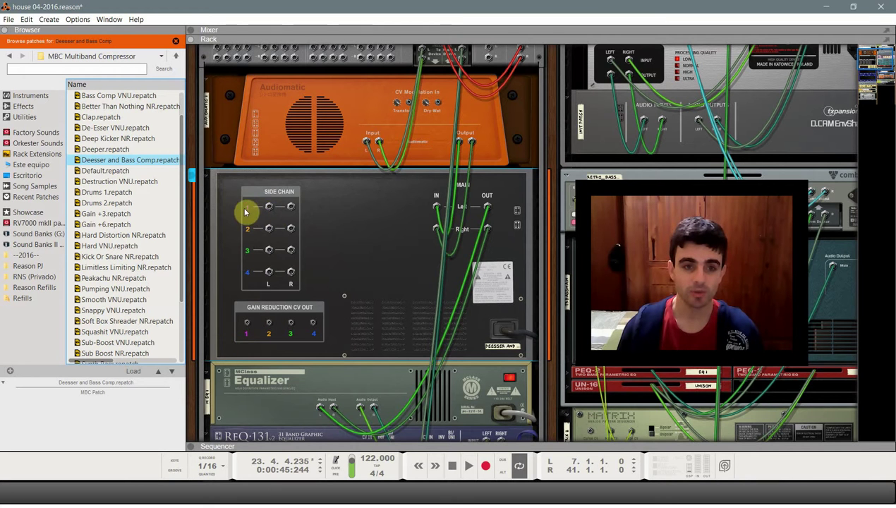
pyautogui.click(230, 194)
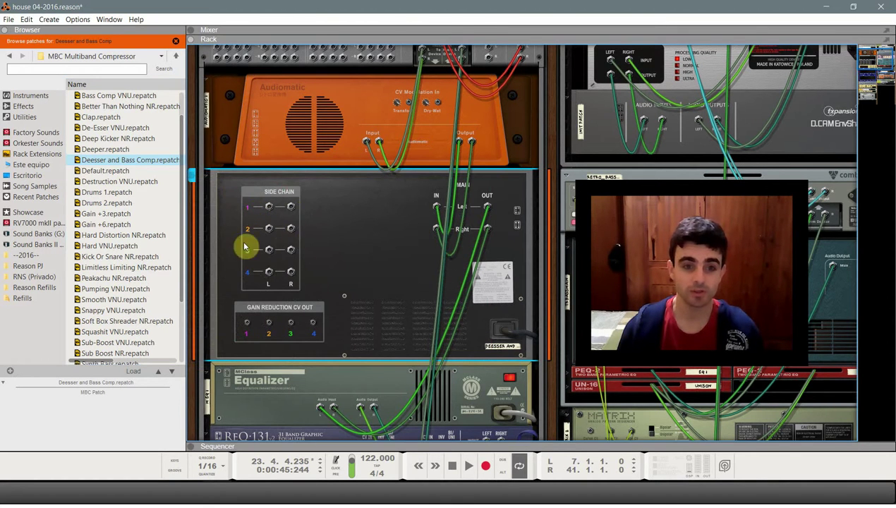
pyautogui.press('Tab')
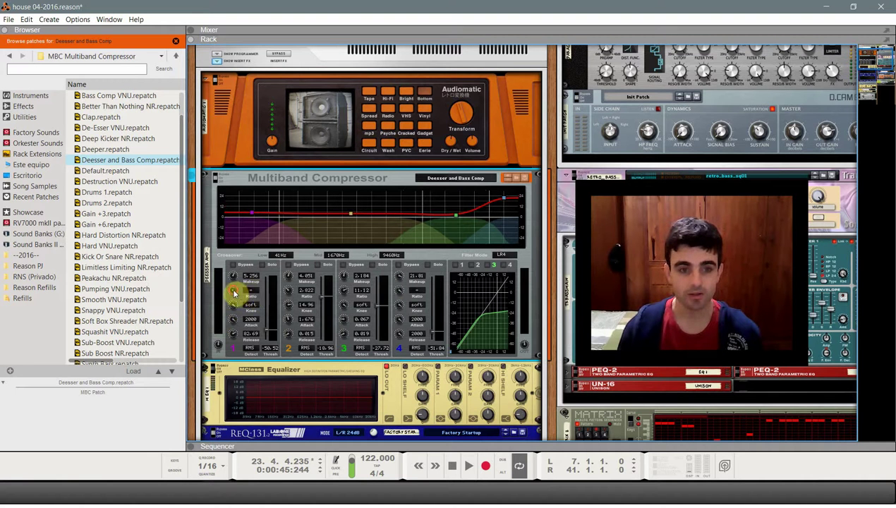
# Step: Try a hard knee on band 1 of the Multiband Compressor and restore it to soft
pyautogui.moveTo(235, 292)
pyautogui.mouseDown()
pyautogui.moveTo(230, 316)
pyautogui.moveTo(239, 289)
pyautogui.mouseUp()
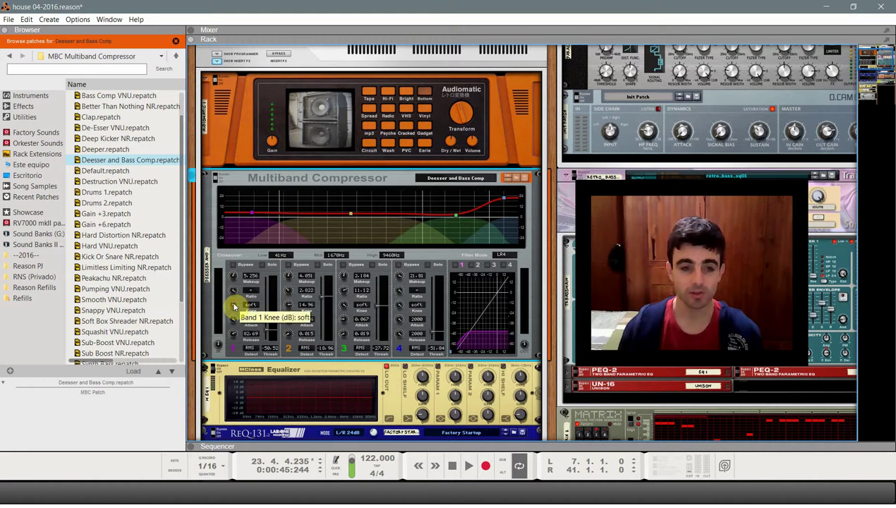
pyautogui.moveTo(234, 305); pyautogui.dragTo(230, 343)
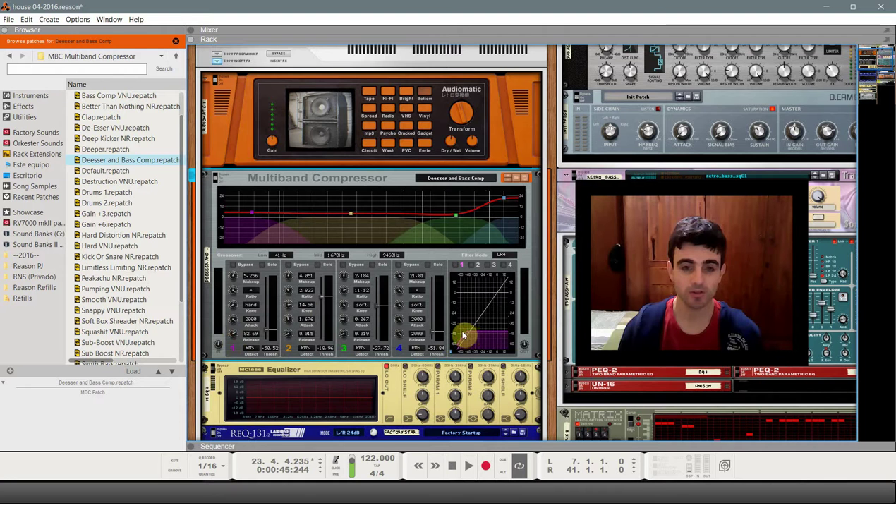
pyautogui.moveTo(235, 304); pyautogui.dragTo(249, 266)
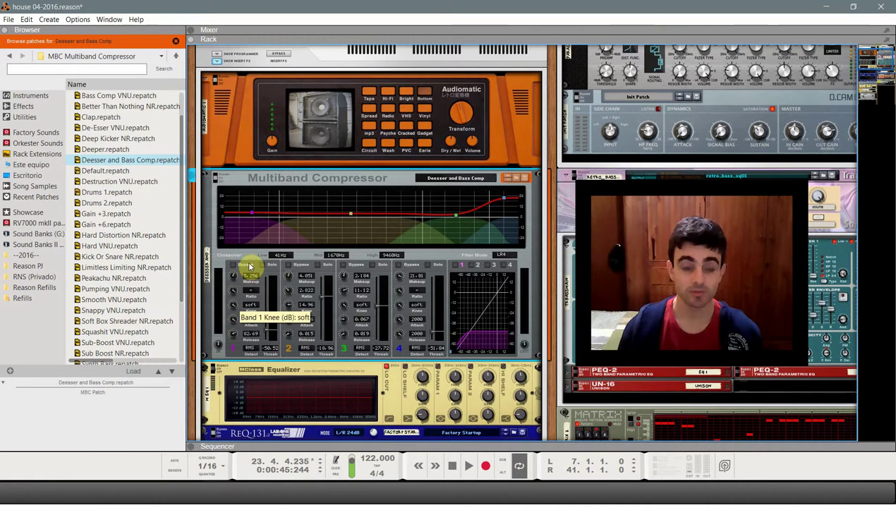
pyautogui.moveTo(226, 310); pyautogui.dragTo(248, 323)
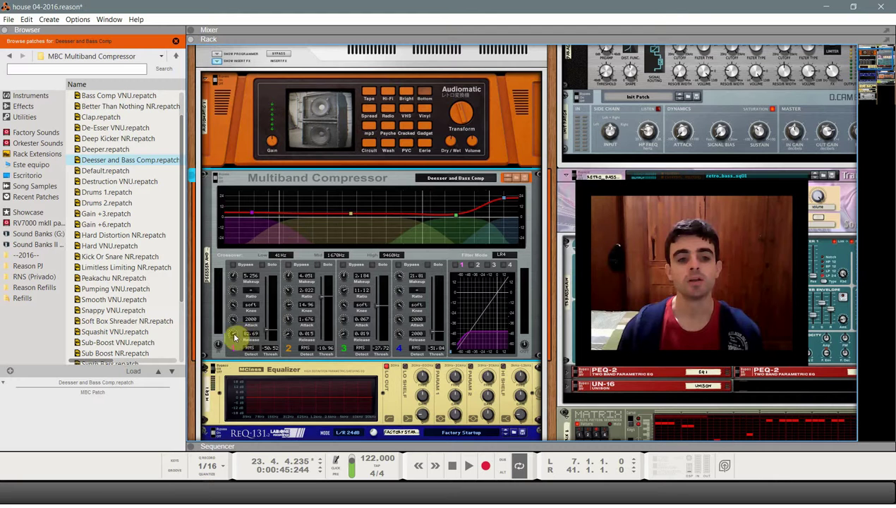
# Step: Examine band 1's release control and its detection mode setting on the Multiband Compressor
pyautogui.moveTo(233, 338)
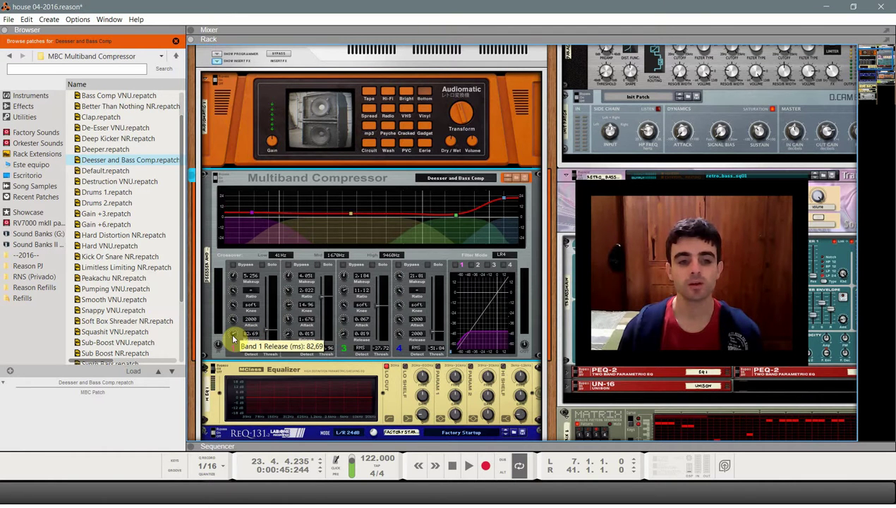
pyautogui.scroll(-1, 229, 337)
pyautogui.scroll(1, 228, 333)
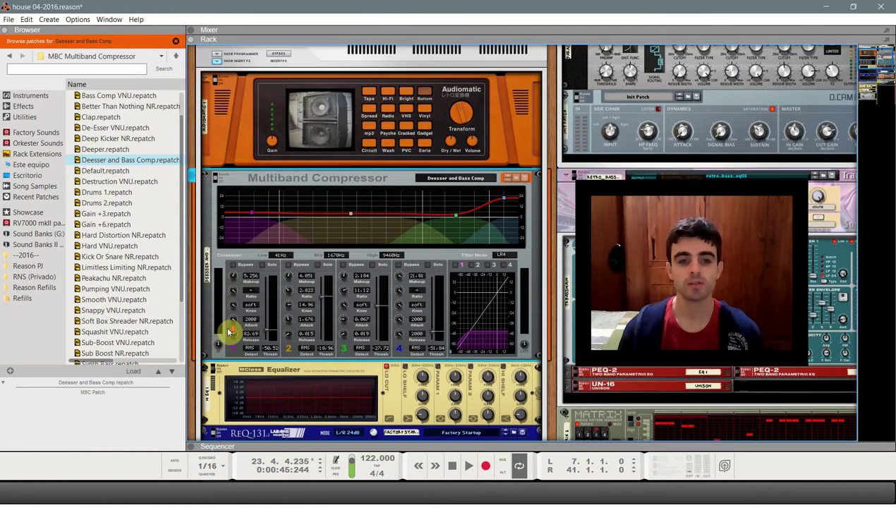
pyautogui.scroll(1, 229, 333)
pyautogui.scroll(-2, 229, 333)
pyautogui.scroll(1, 230, 332)
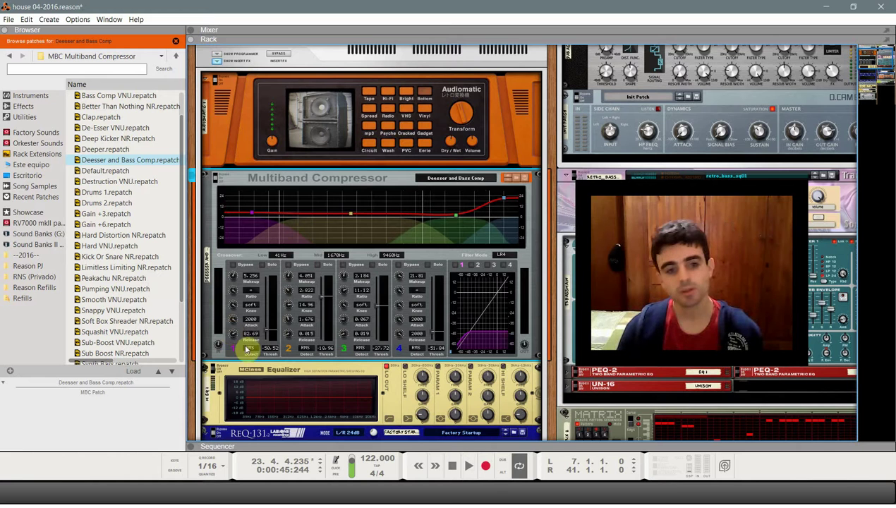
pyautogui.rightClick(247, 348)
pyautogui.click(230, 348)
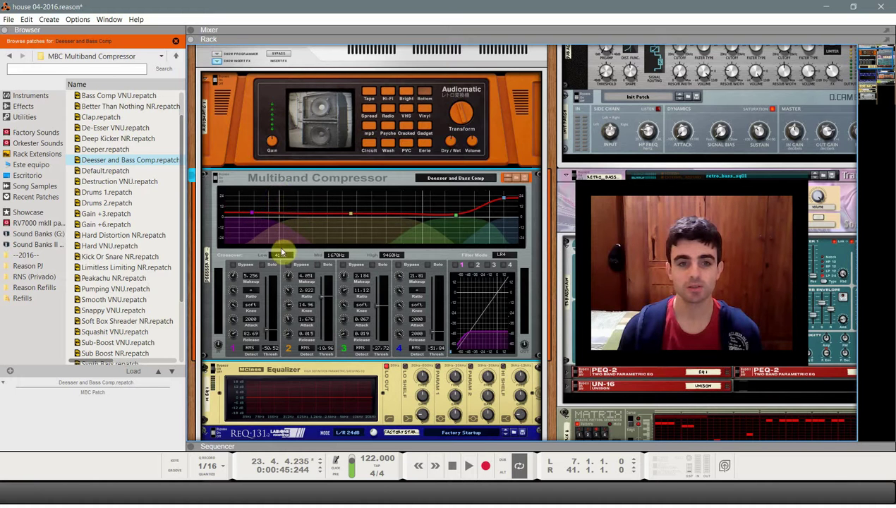
# Step: Set the mid crossover to 1658 Hz and the high crossover to 9183 Hz, and check the available filter modes
pyautogui.scroll(-3, 277, 253)
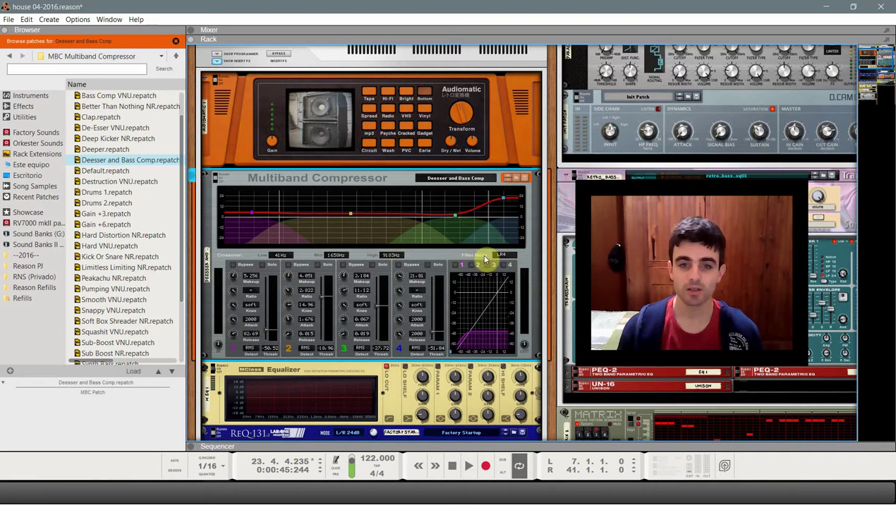
pyautogui.click(505, 255)
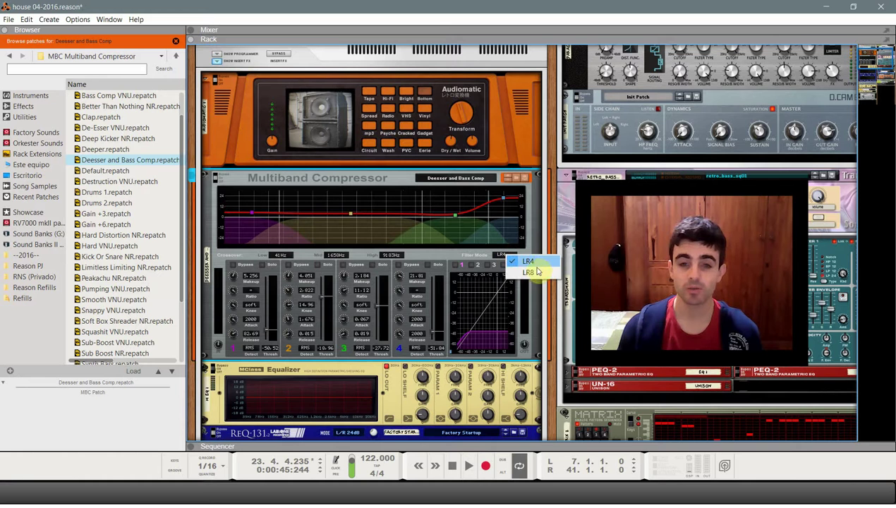
pyautogui.click(457, 258)
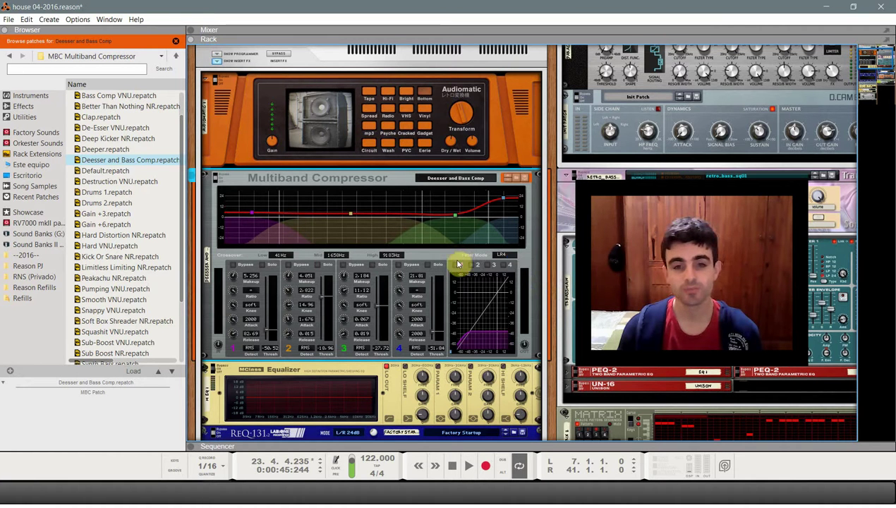
# Step: Display the compression curves of bands 2, 3 and 4 one after another in the Multiband Compressor's graph
pyautogui.click(478, 266)
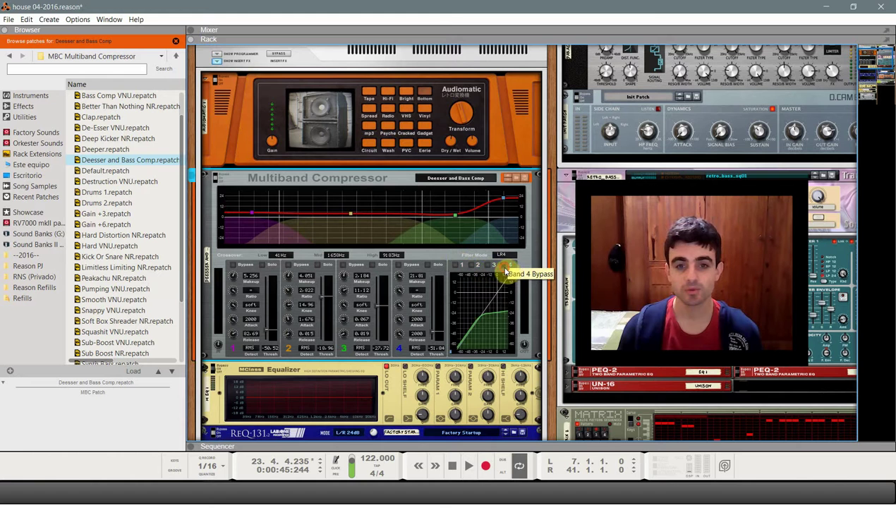
pyautogui.click(495, 265)
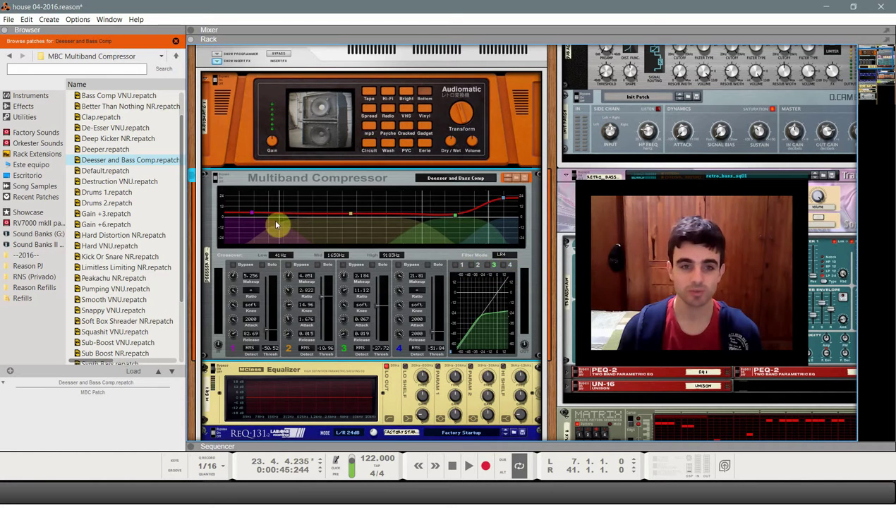
pyautogui.click(506, 266)
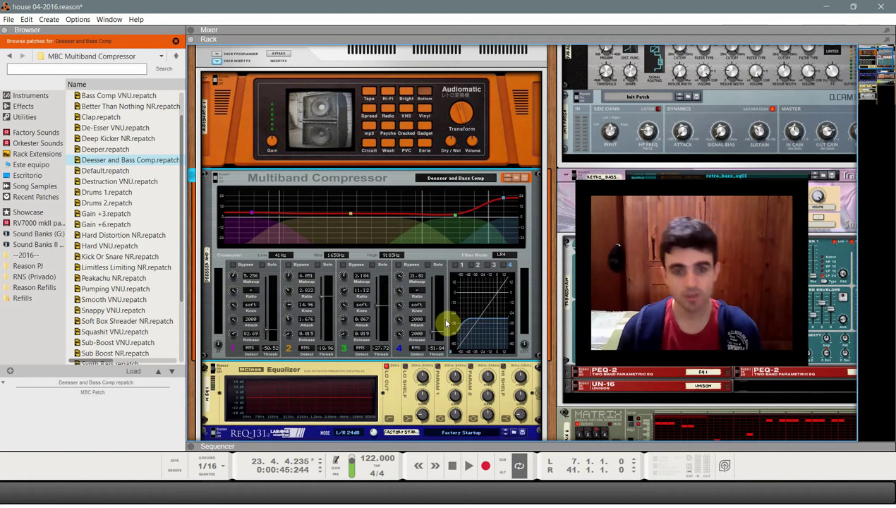
# Step: Turn the rack around and examine the Multiband Compressor's four Gain Reduction CV outputs
pyautogui.press('Tab')
pyautogui.press('Tab')
pyautogui.press('Tab')
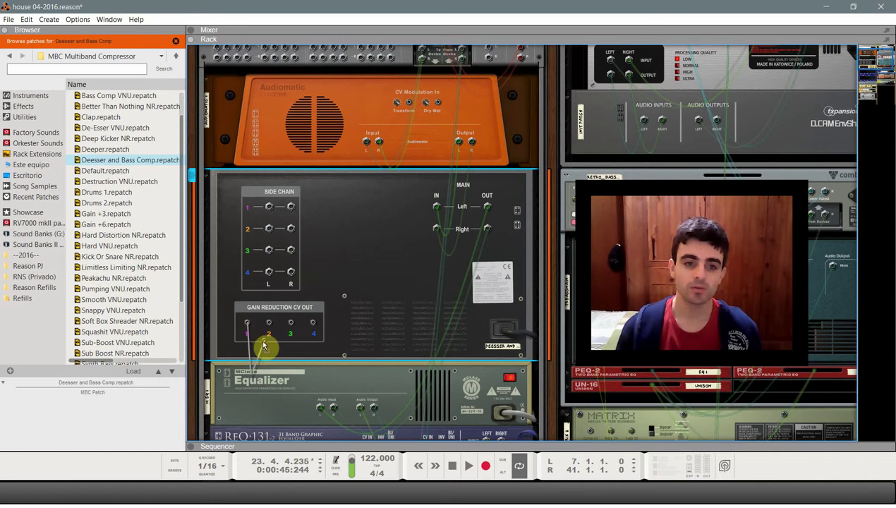
pyautogui.scroll(-3, 264, 328)
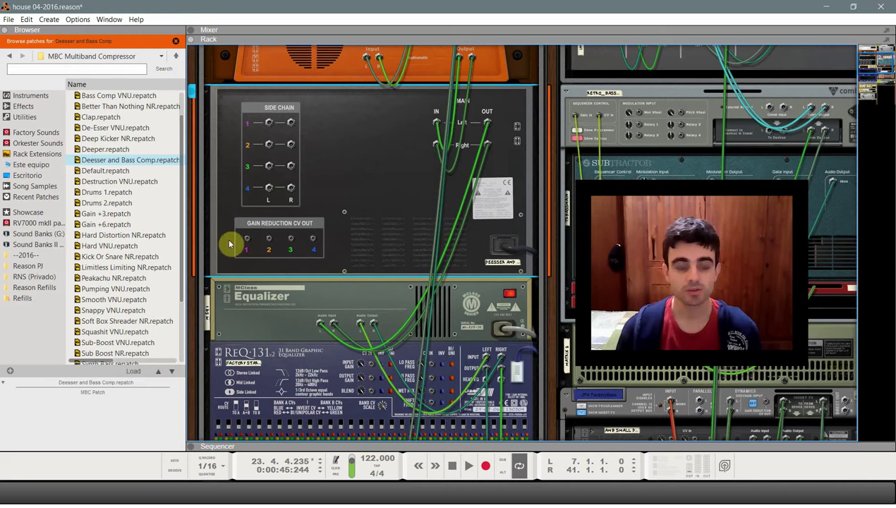
# Step: Add a Matrix Pattern Sequencer from the utilities directly below the Multiband Compressor
pyautogui.click(24, 117)
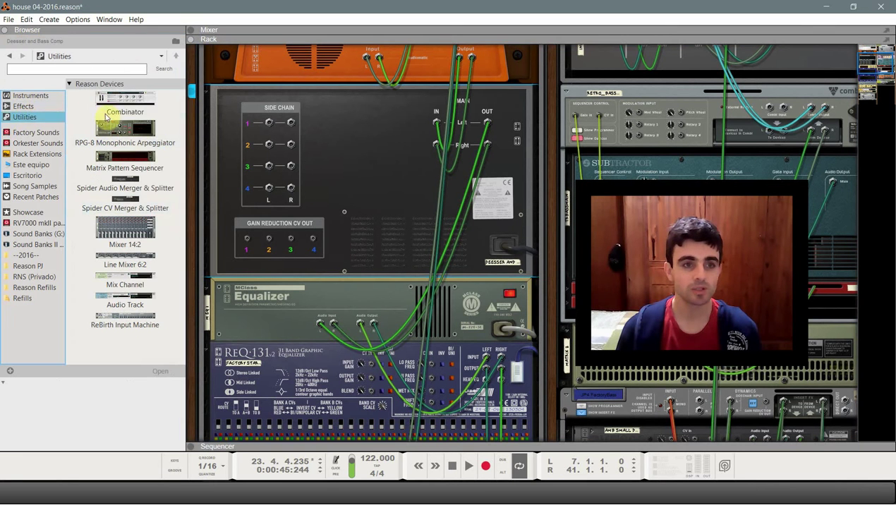
pyautogui.moveTo(143, 171); pyautogui.dragTo(259, 293)
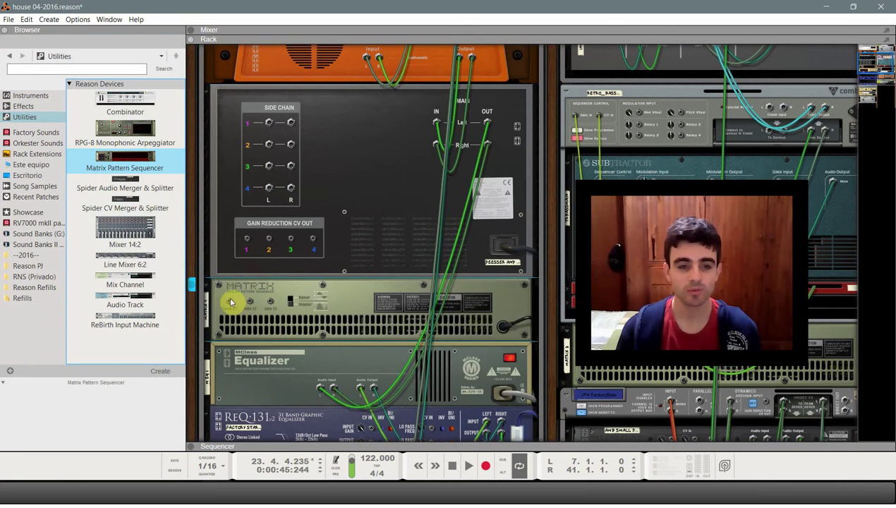
pyautogui.click(227, 304)
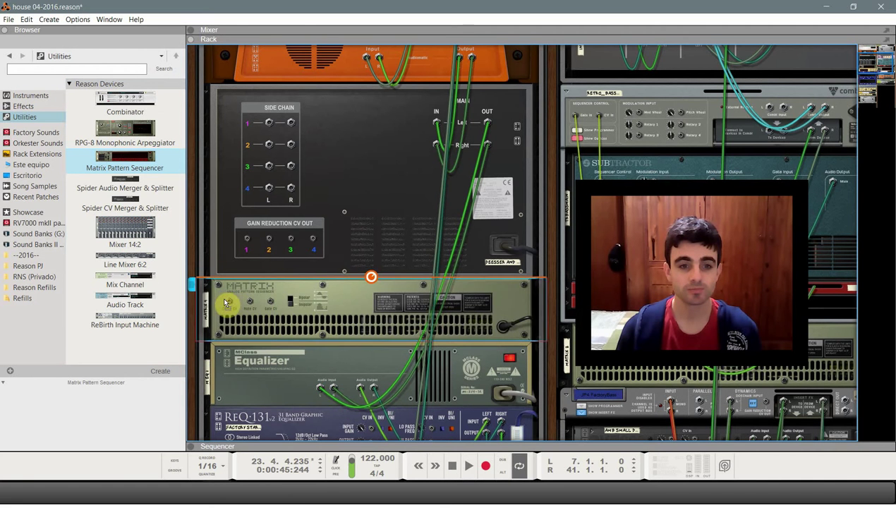
# Step: Try to cable the Matrix's Curve CV and Gate CV outputs to the compressor's band 1 Gain Reduction CV output
pyautogui.moveTo(231, 304); pyautogui.dragTo(248, 244)
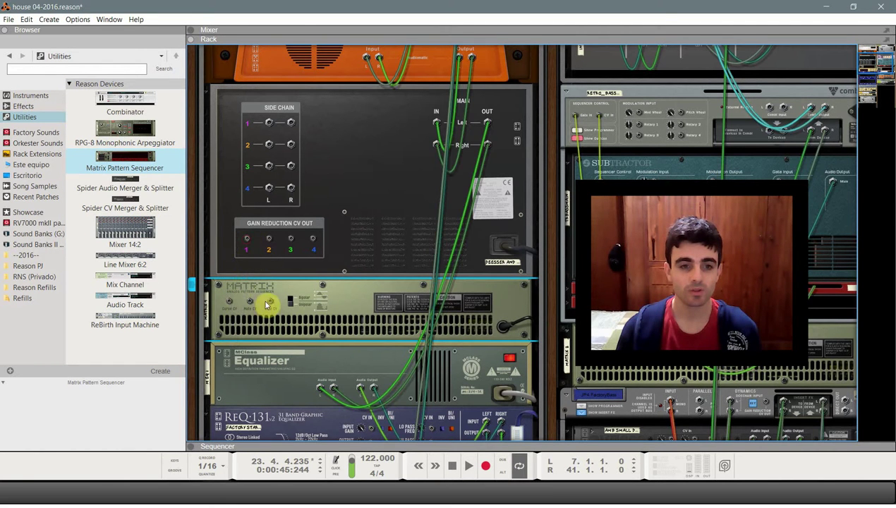
pyautogui.moveTo(266, 305); pyautogui.dragTo(248, 247)
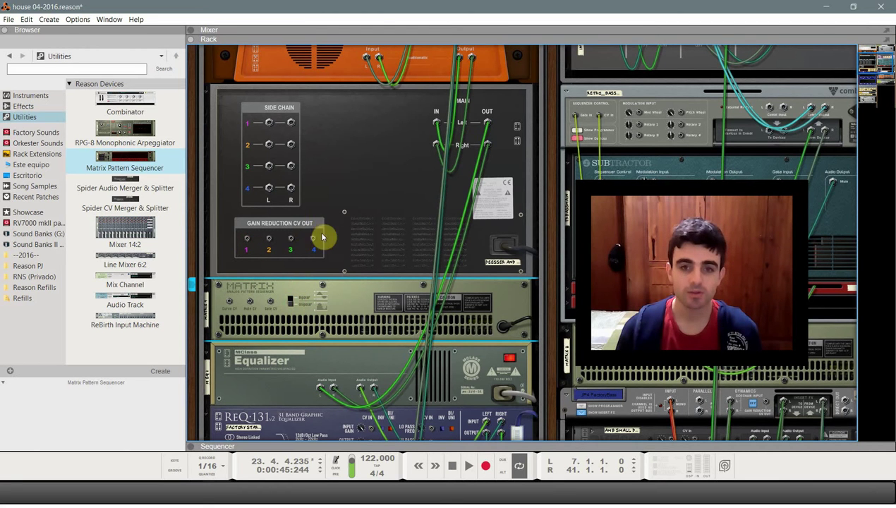
pyautogui.moveTo(315, 237); pyautogui.dragTo(306, 232)
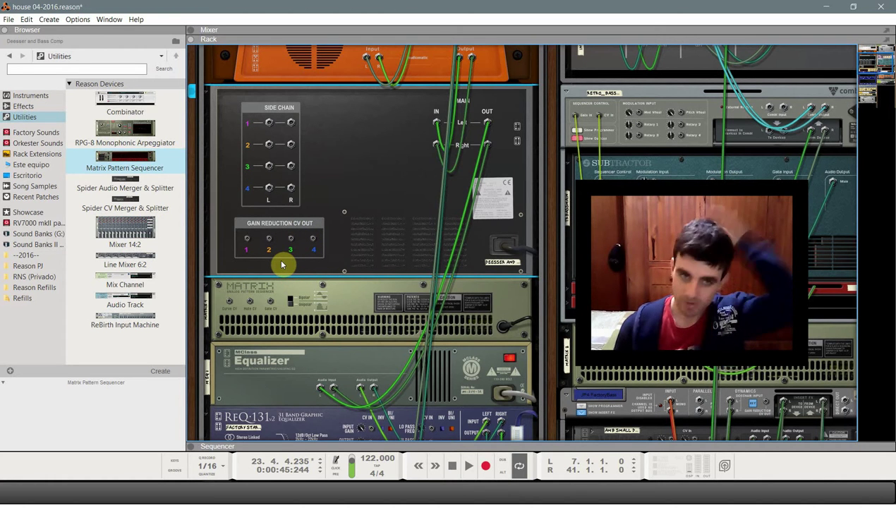
# Step: Delete the Matrix Pattern Sequencer below the Multiband Compressor
pyautogui.click(243, 295)
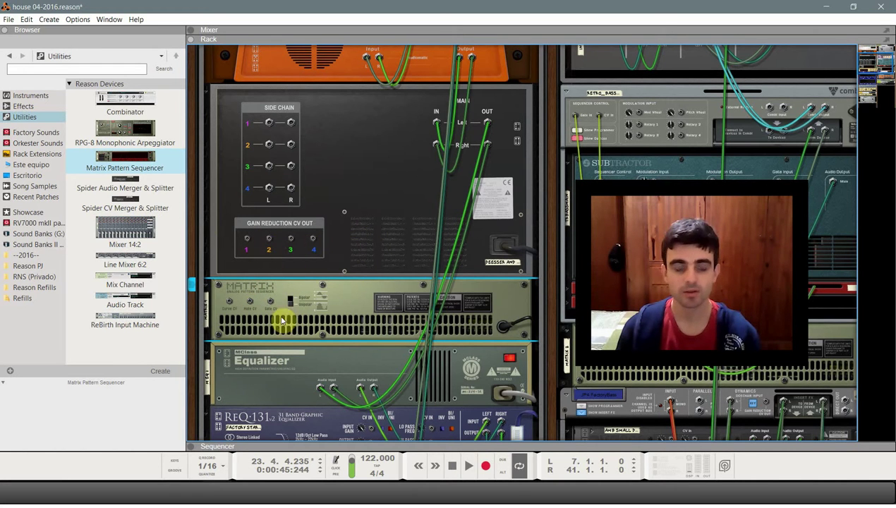
pyautogui.press('Delete')
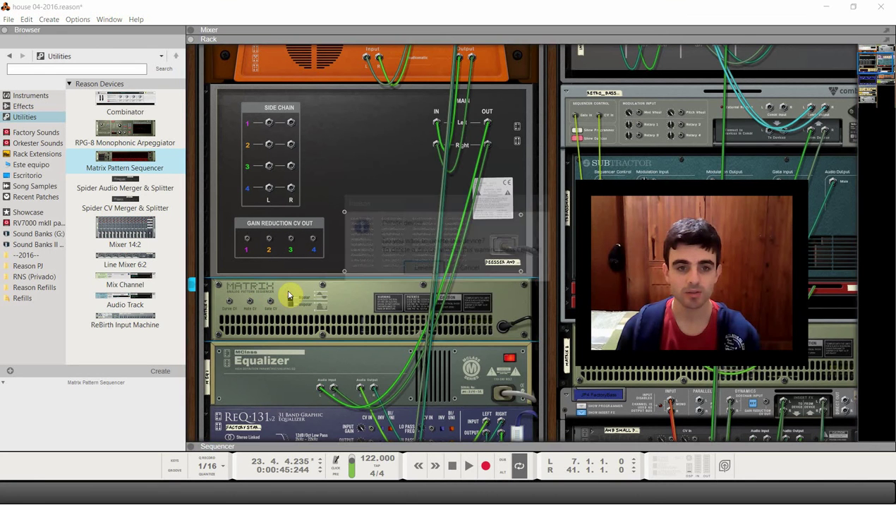
pyautogui.click(420, 269)
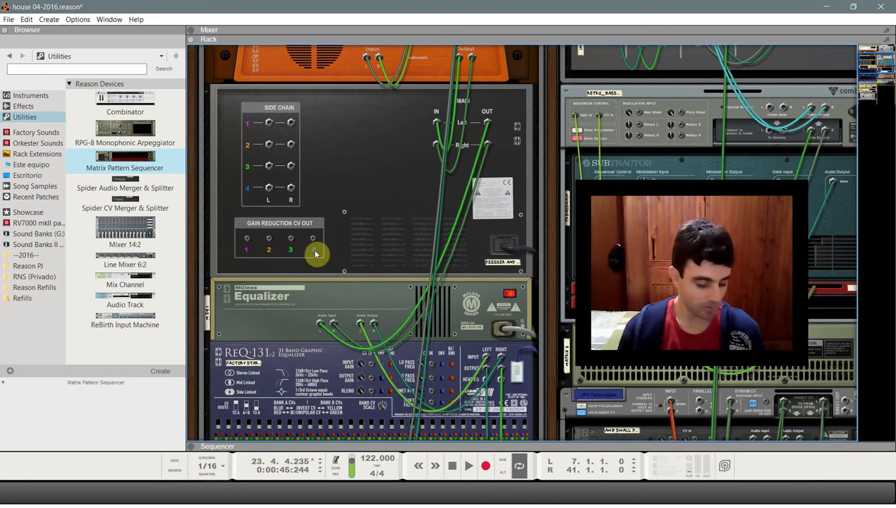
# Step: Return to the front of the rack with the whole Multiband Compressor in view
pyautogui.press('Tab')
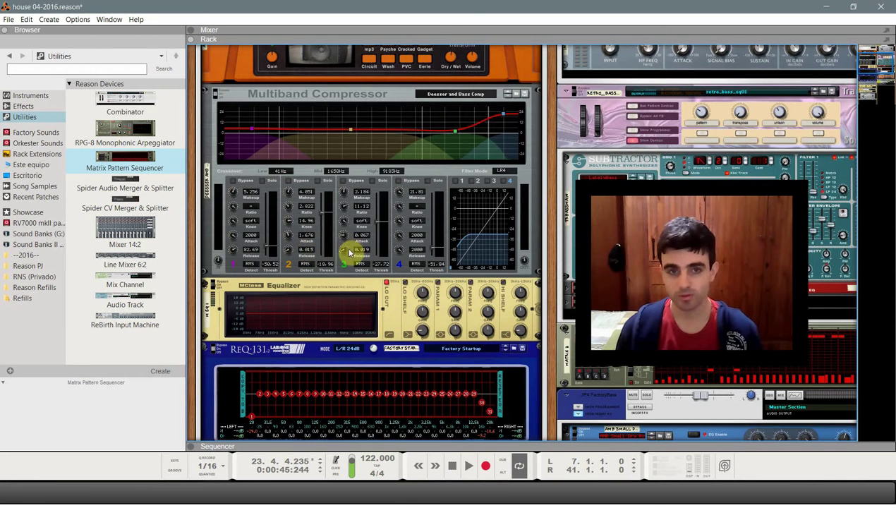
pyautogui.scroll(3, 349, 253)
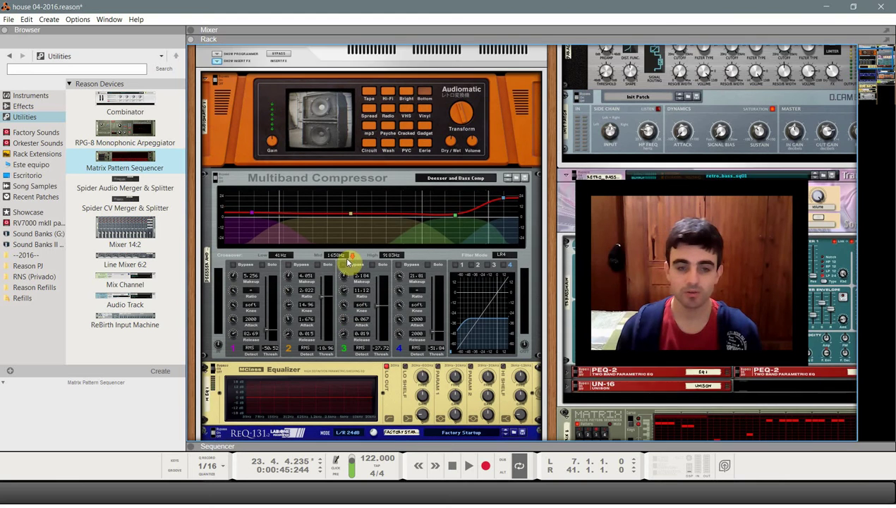
pyautogui.scroll(-1, 347, 262)
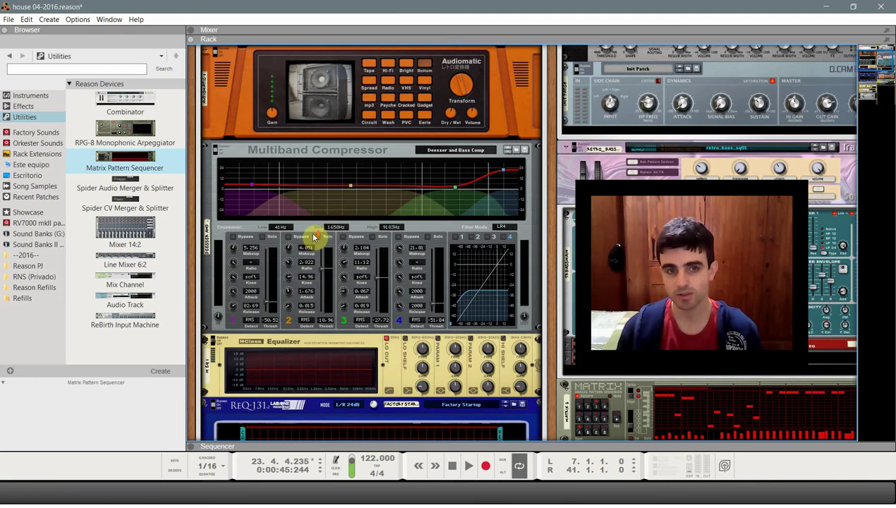
pyautogui.scroll(1, 297, 243)
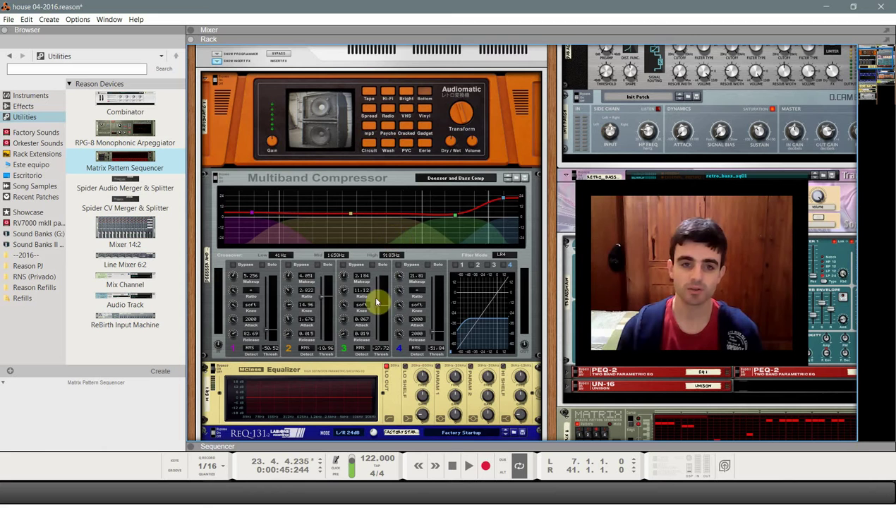
# Step: Start playback, check the song arrangement in the sequencer and return to the Multiband Compressor in the rack
pyautogui.press('space')
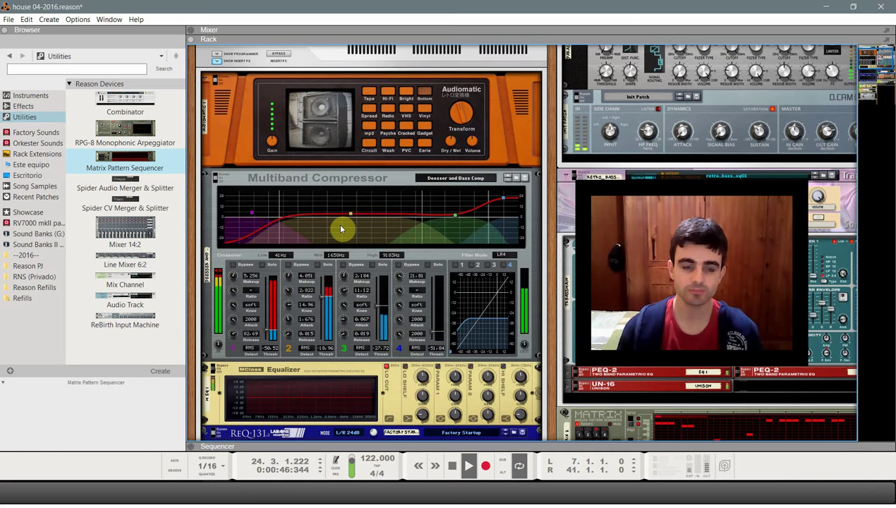
pyautogui.press('F7')
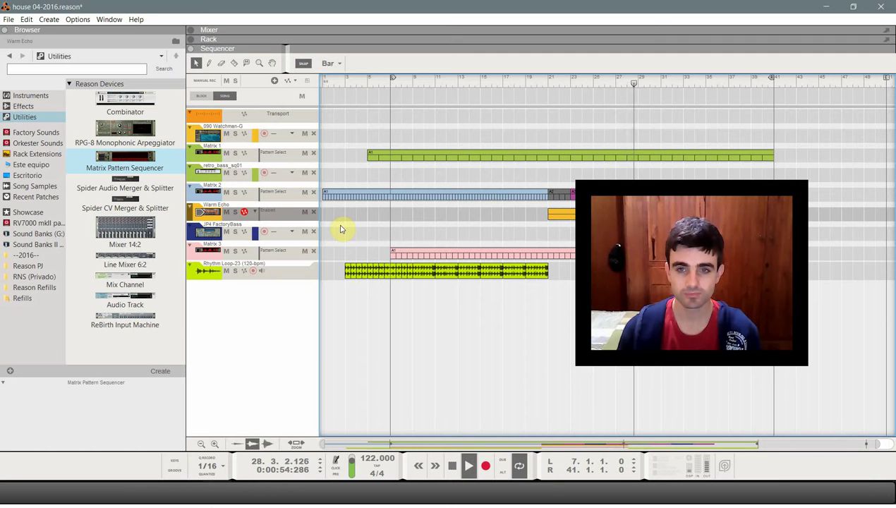
pyautogui.press('F6')
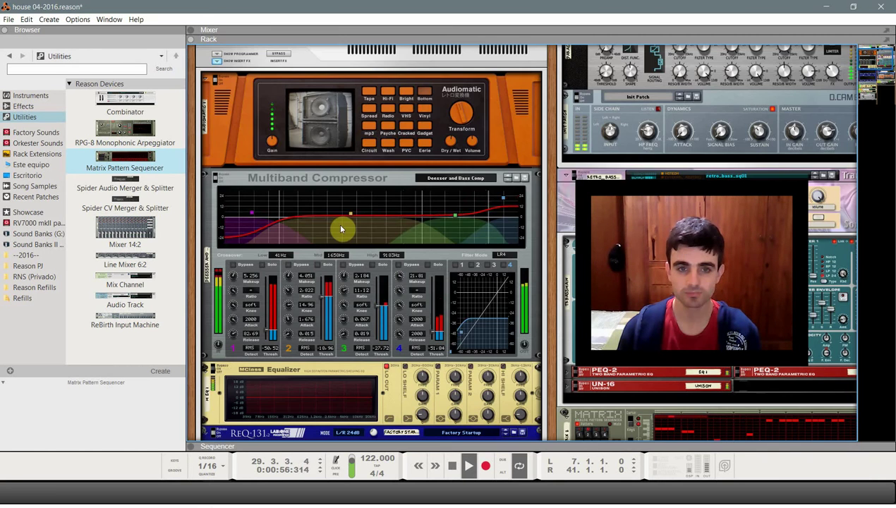
# Step: Compare the Multiband Compressor bypassed and enabled during playback, and set band 1's threshold to -45.06 dB
pyautogui.click(214, 177)
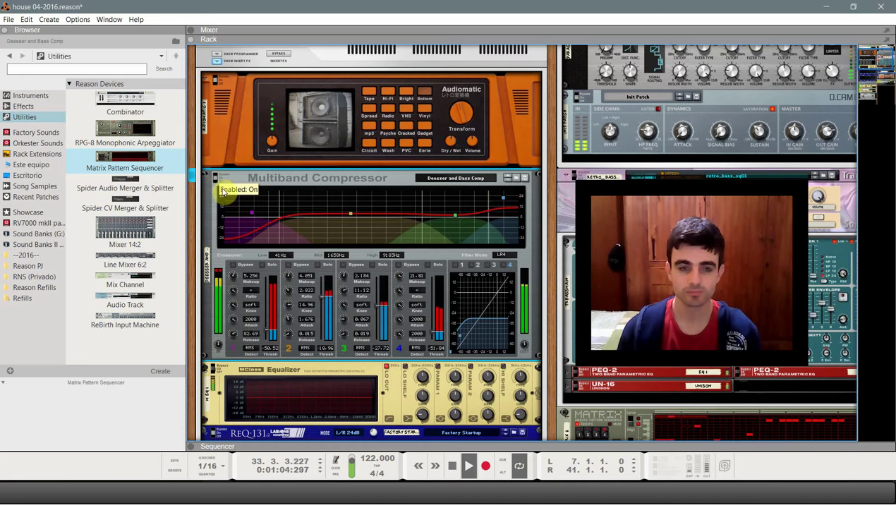
pyautogui.click(268, 333)
pyautogui.moveTo(269, 333); pyautogui.dragTo(269, 325)
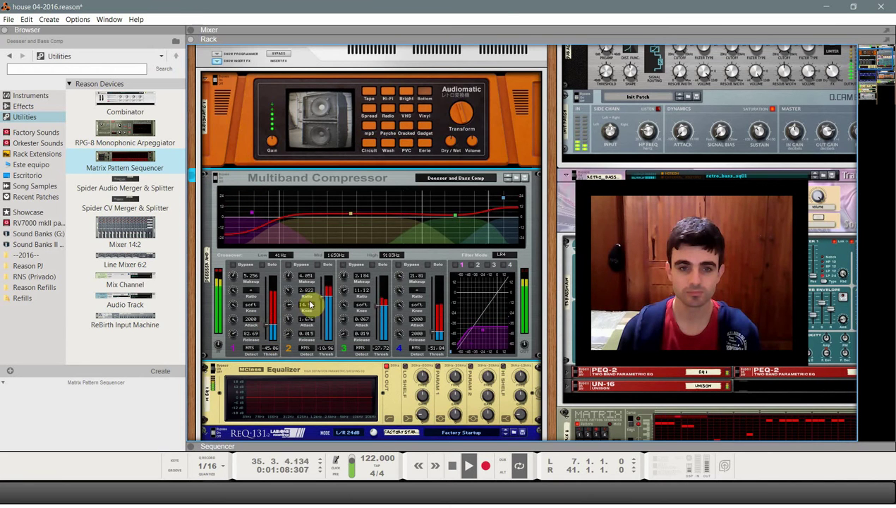
pyautogui.click(328, 308)
# Step: Look through the master insert effects from the Multiband Compressor down to the Maximizer and back
pyautogui.scroll(-1, 484, 275)
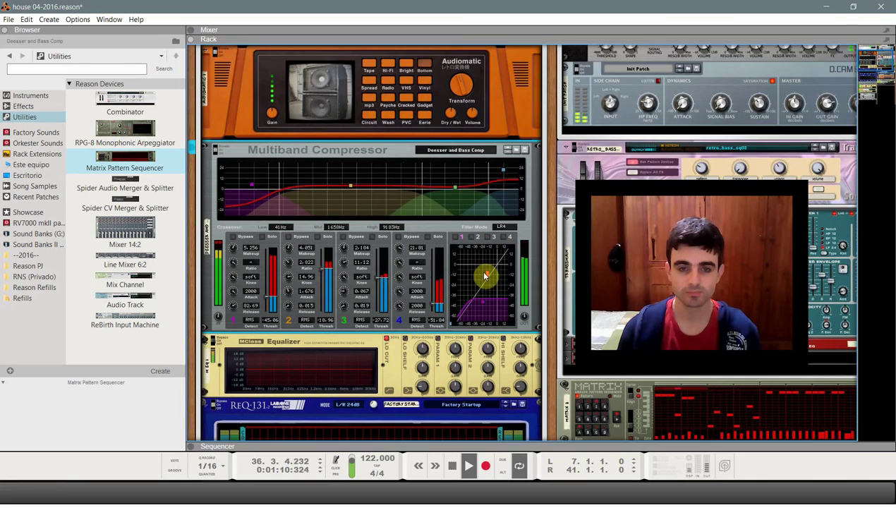
pyautogui.scroll(-10, 484, 275)
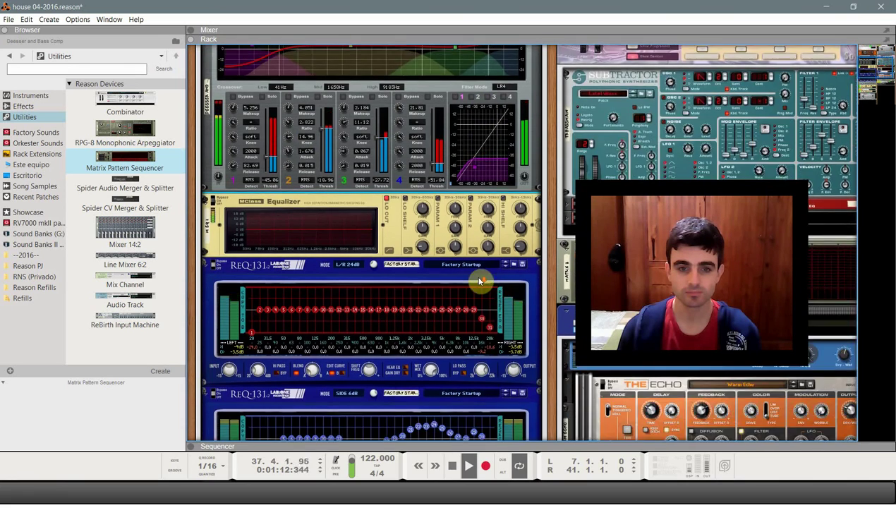
pyautogui.scroll(-6, 478, 286)
pyautogui.scroll(8, 410, 324)
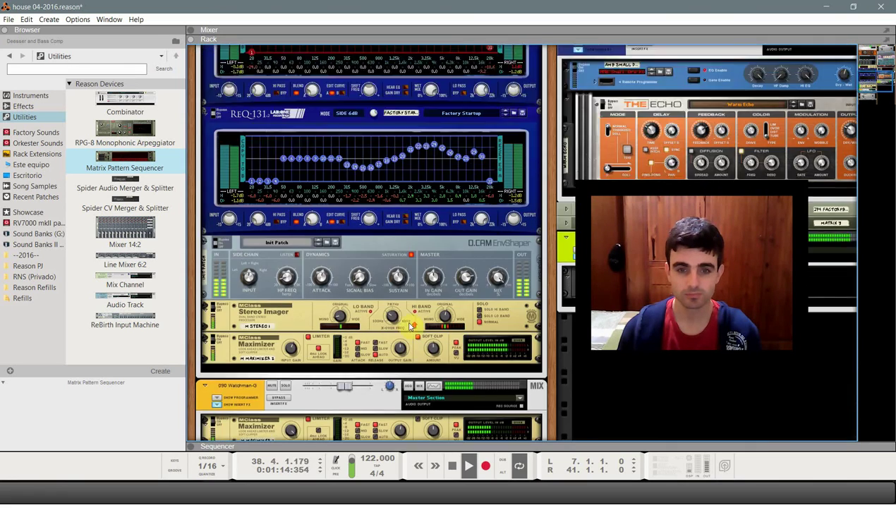
pyautogui.scroll(10, 409, 324)
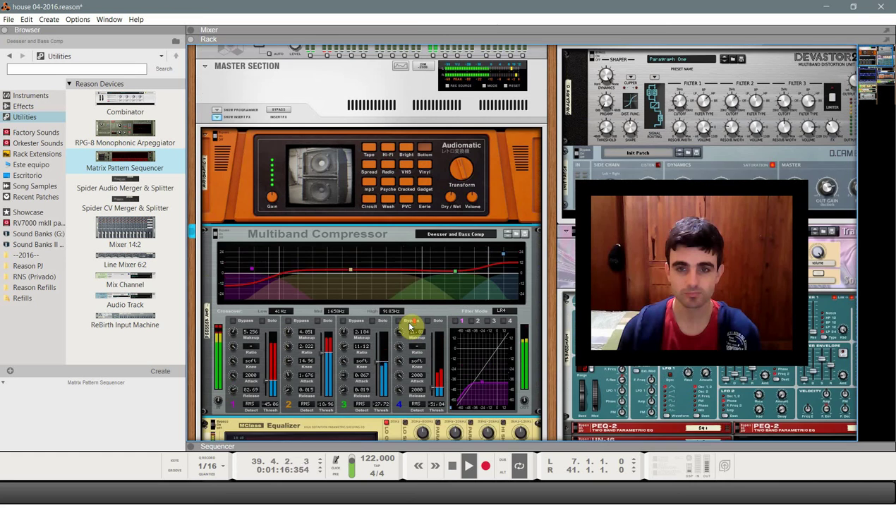
pyautogui.scroll(-1, 410, 325)
pyautogui.scroll(-1, 410, 325)
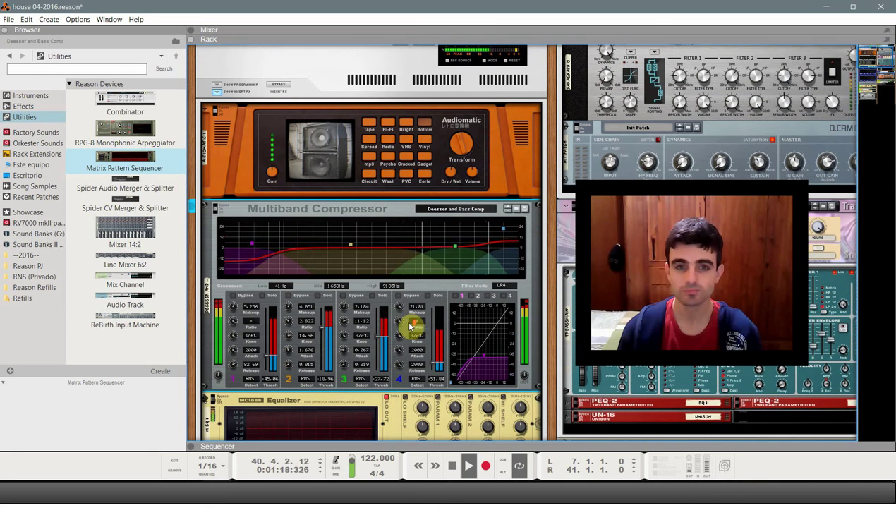
# Step: Compare the mix with all master insert effects bypassed and active, and with the Audiomatic bypassed and on
pyautogui.click(275, 85)
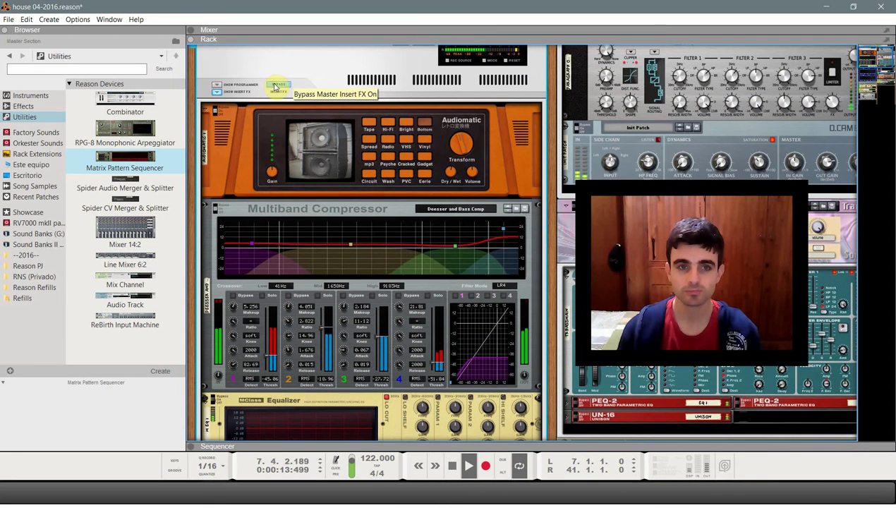
pyautogui.click(274, 85)
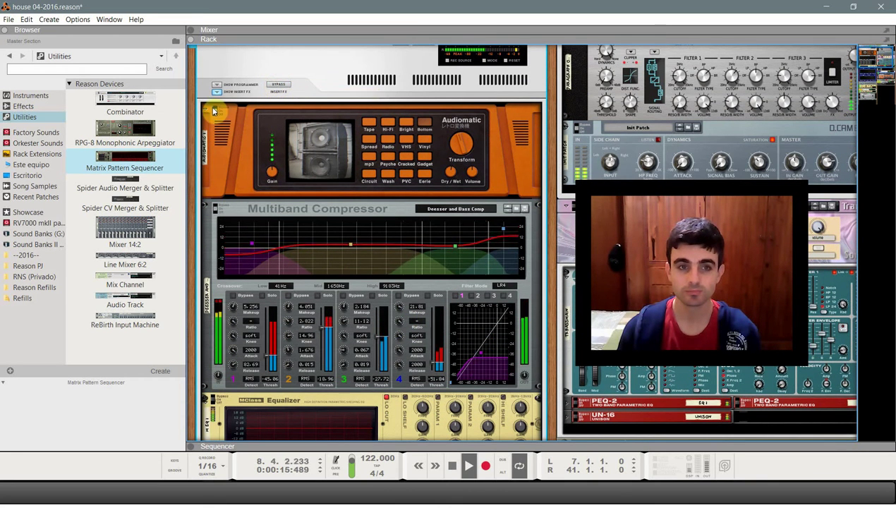
pyautogui.click(216, 112)
pyautogui.click(215, 112)
# Step: Set band 4's makeup gain to 20.31 dB and raise band 1's makeup to 8.256 dB while auditioning band 1 in solo
pyautogui.scroll(-2, 219, 168)
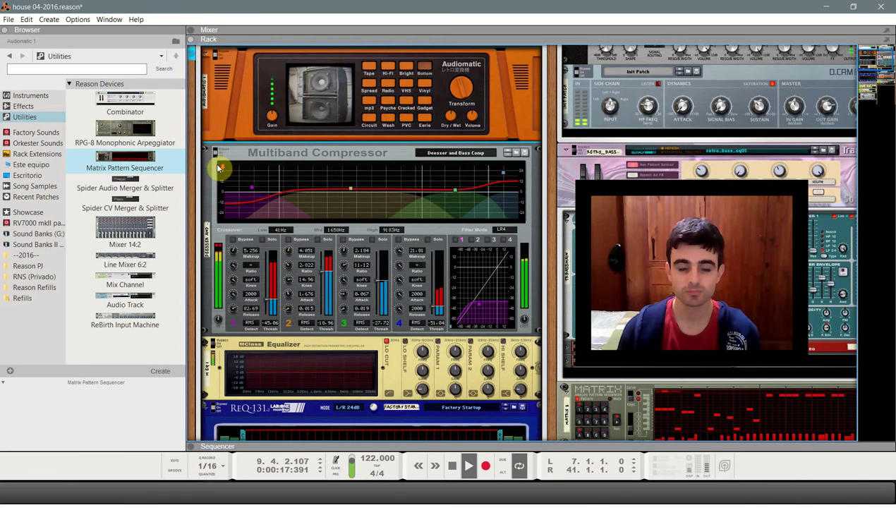
pyautogui.scroll(-1, 218, 168)
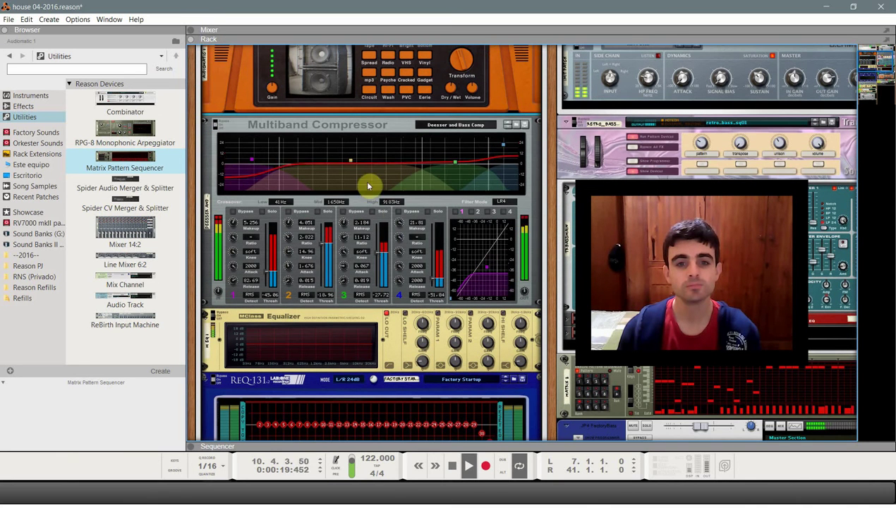
pyautogui.moveTo(402, 226); pyautogui.dragTo(402, 226)
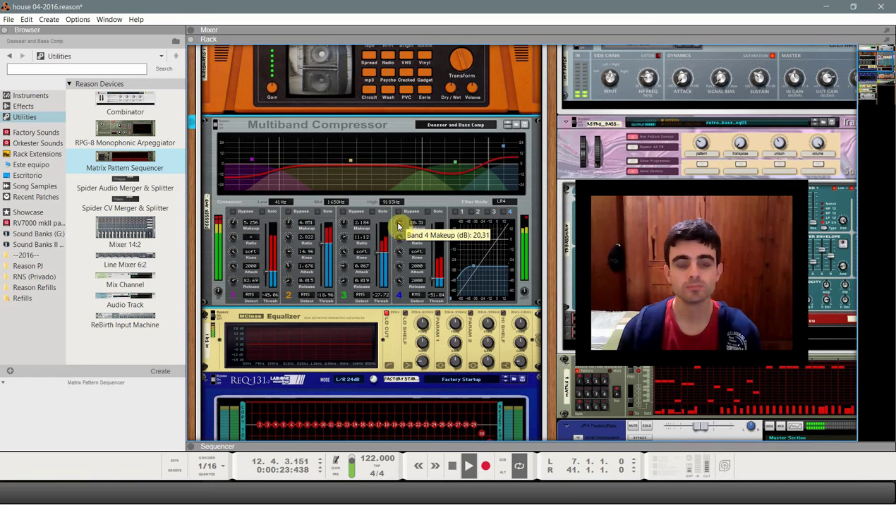
pyautogui.click(262, 213)
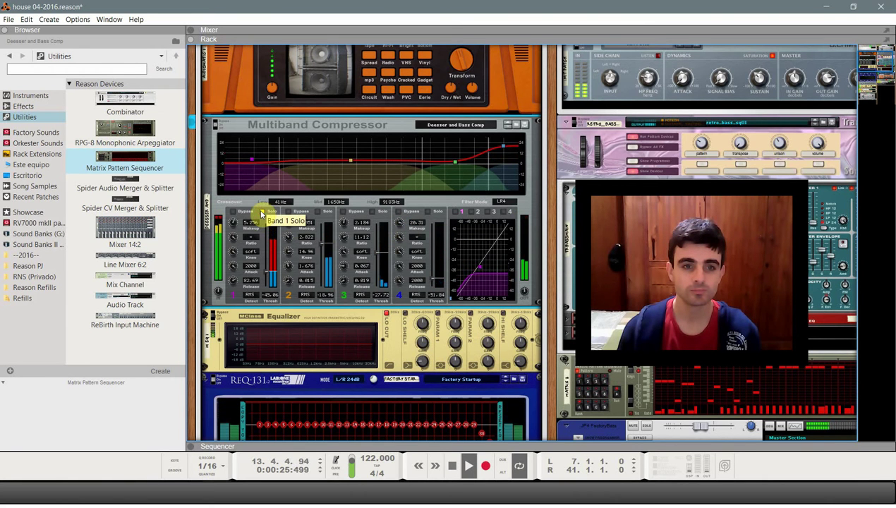
pyautogui.click(262, 212)
pyautogui.moveTo(235, 223); pyautogui.dragTo(242, 216)
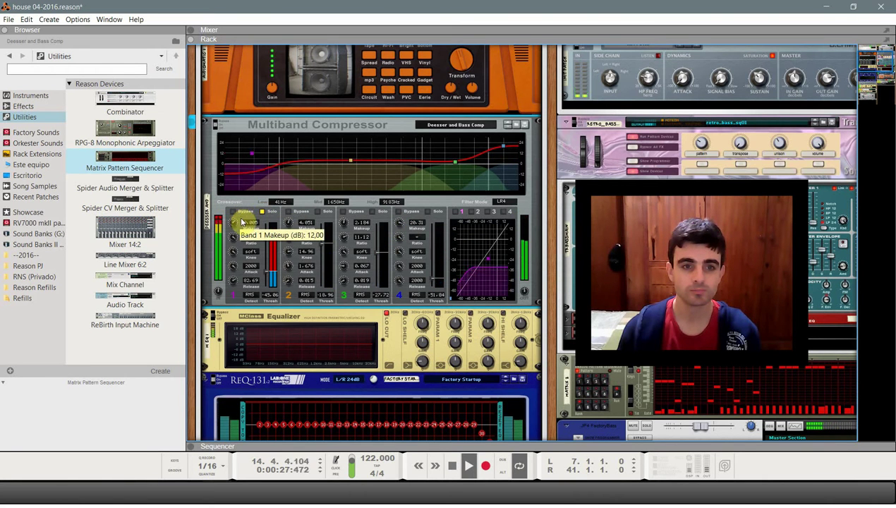
pyautogui.click(262, 211)
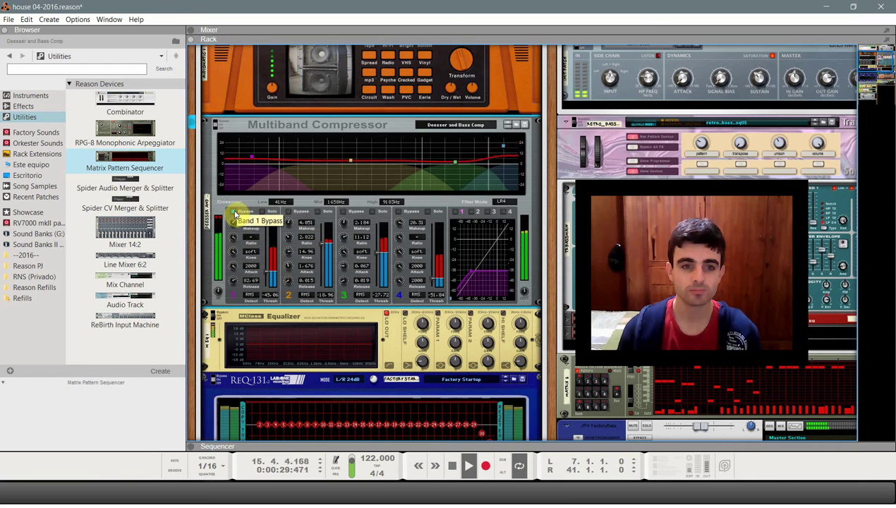
# Step: Audition bands 2 and 3 in solo, comparing band 2 with and without its compression bypassed
pyautogui.click(317, 213)
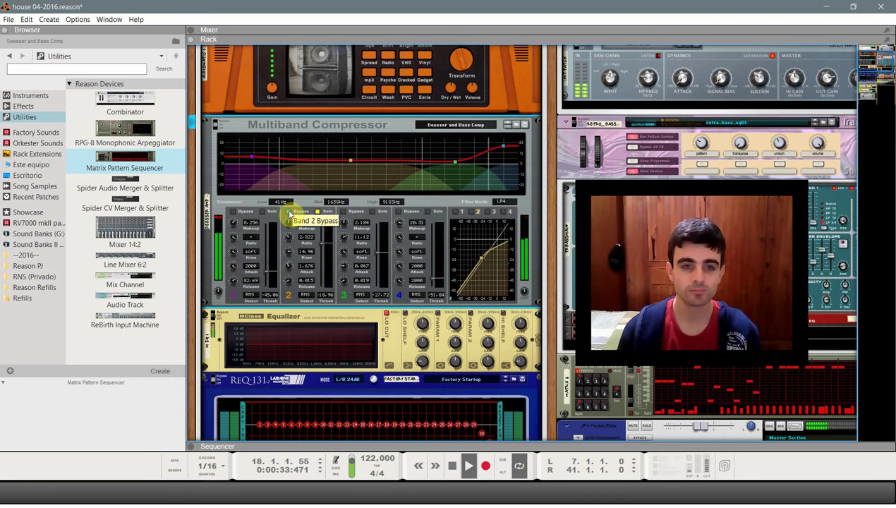
pyautogui.click(314, 213)
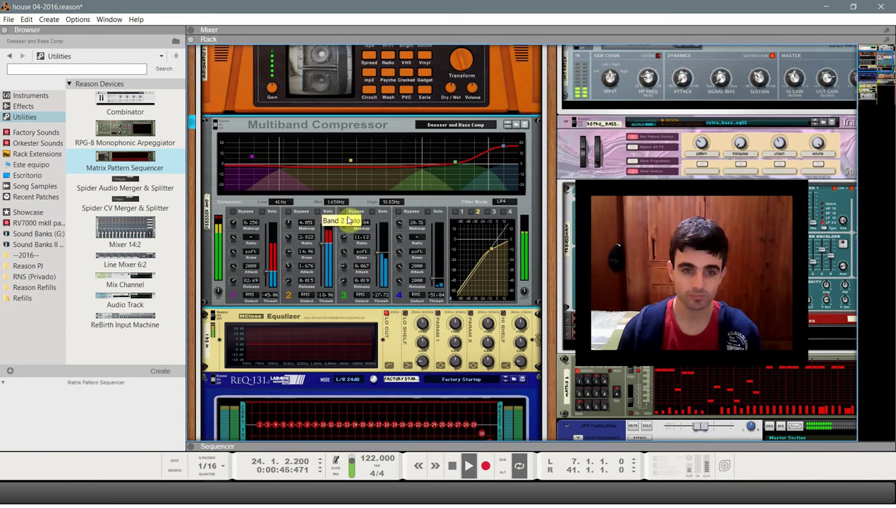
pyautogui.click(372, 213)
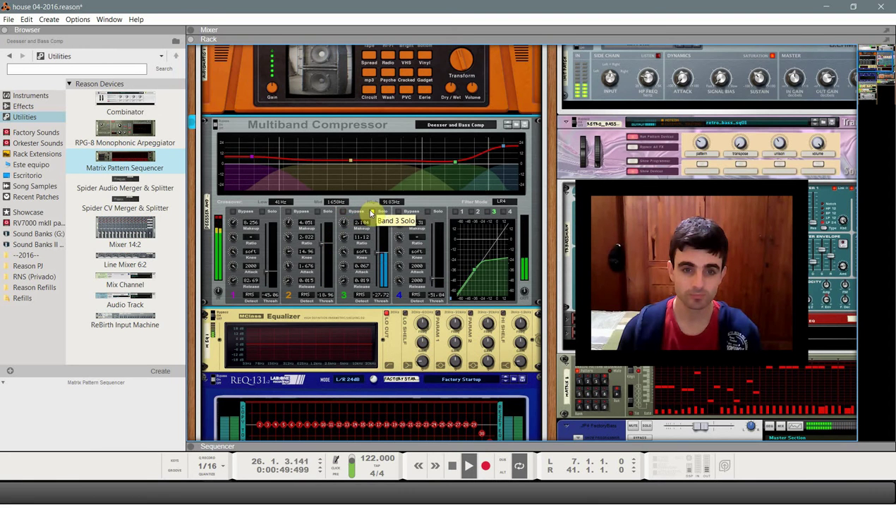
pyautogui.click(319, 213)
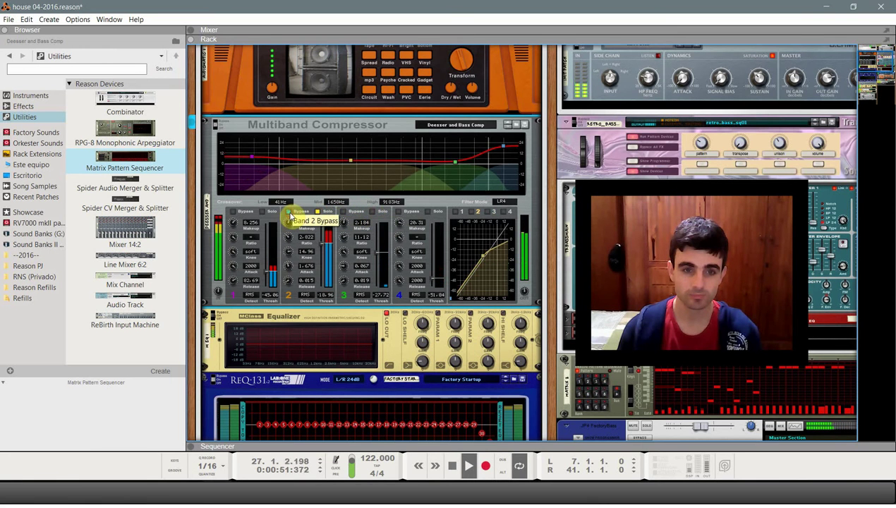
pyautogui.click(324, 212)
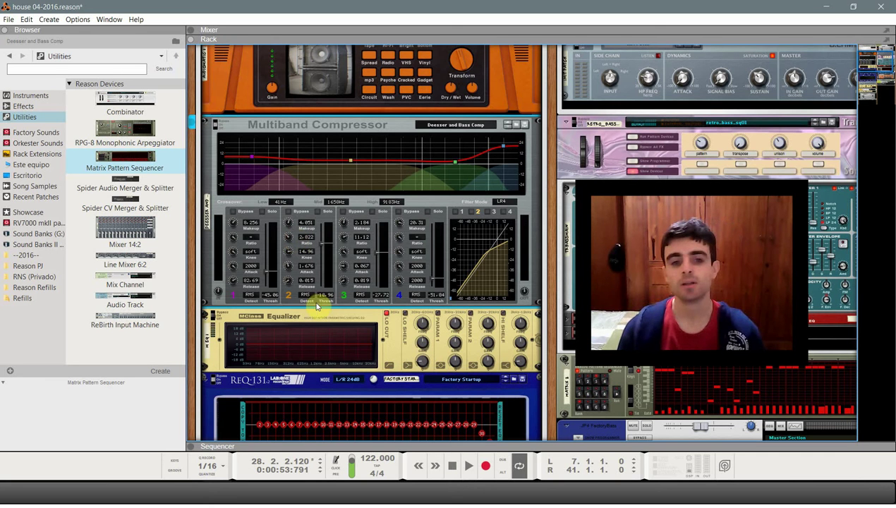
# Step: Show the detection mode choices for band 2 and keep RMS
pyautogui.rightClick(358, 293)
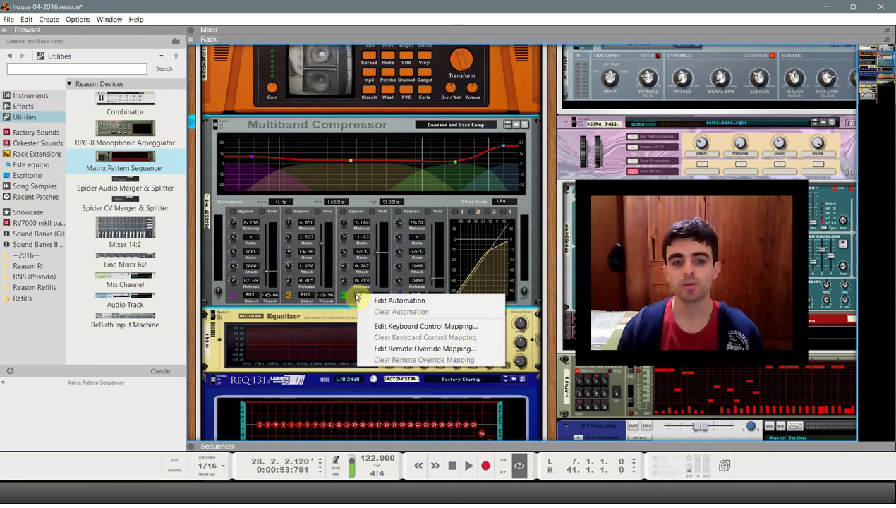
pyautogui.click(335, 292)
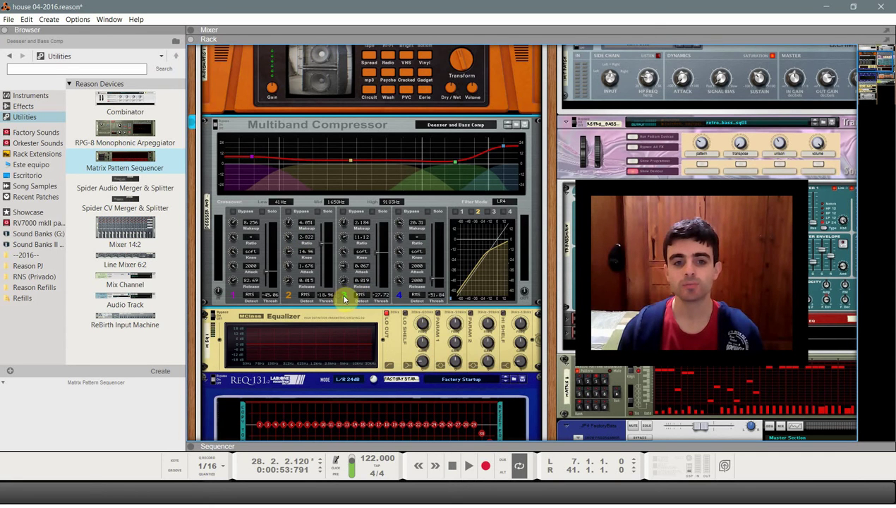
pyautogui.click(306, 296)
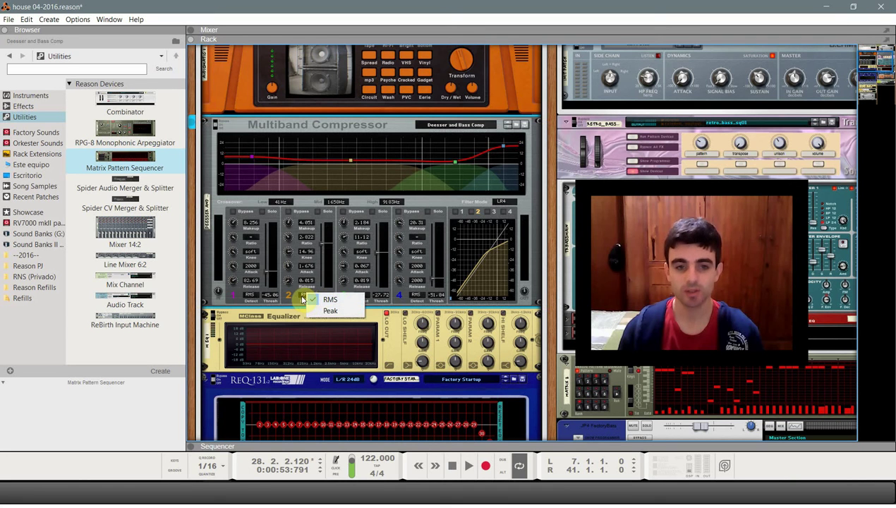
pyautogui.click(329, 299)
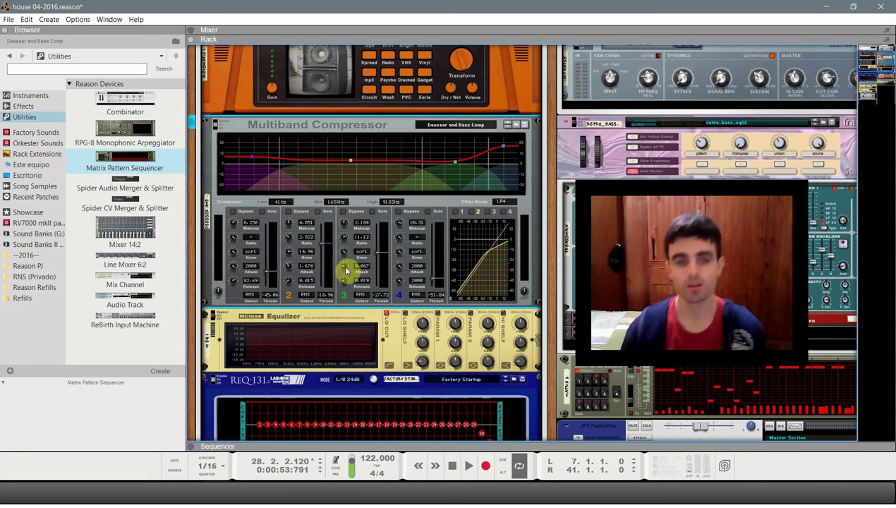
pyautogui.moveTo(345, 270)
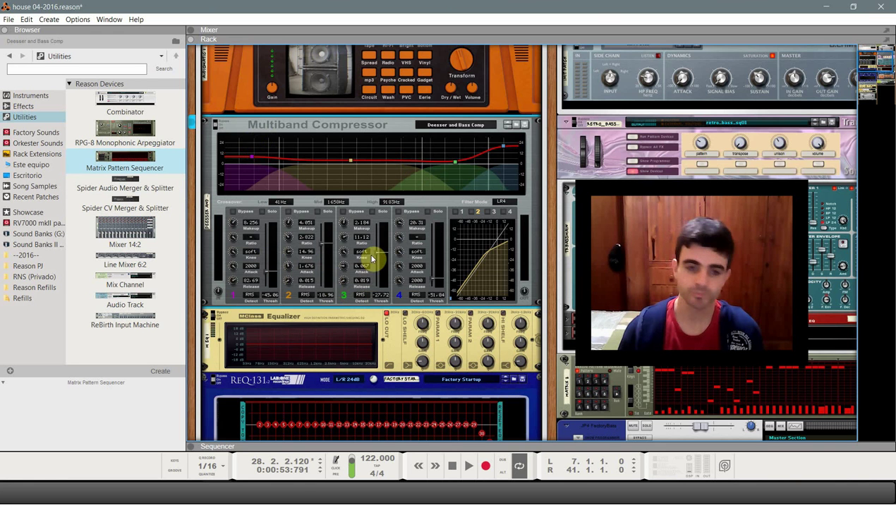
pyautogui.scroll(-4, 372, 258)
pyautogui.scroll(5, 371, 259)
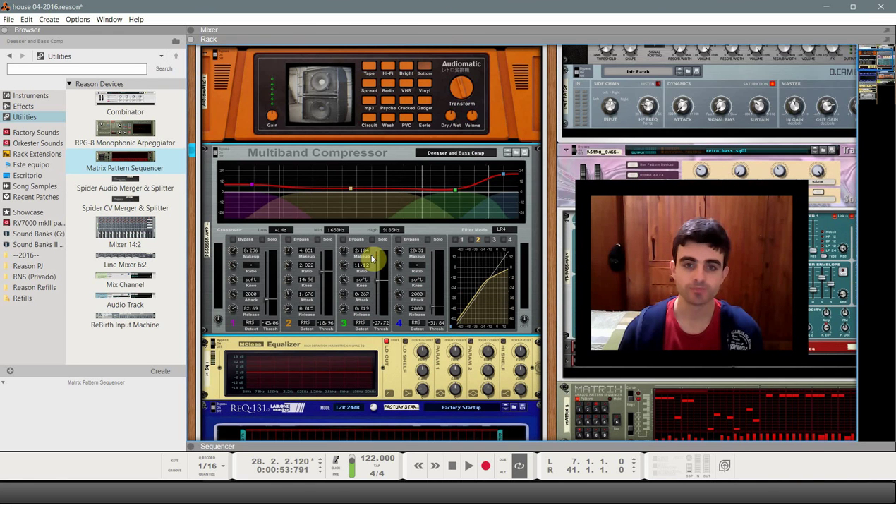